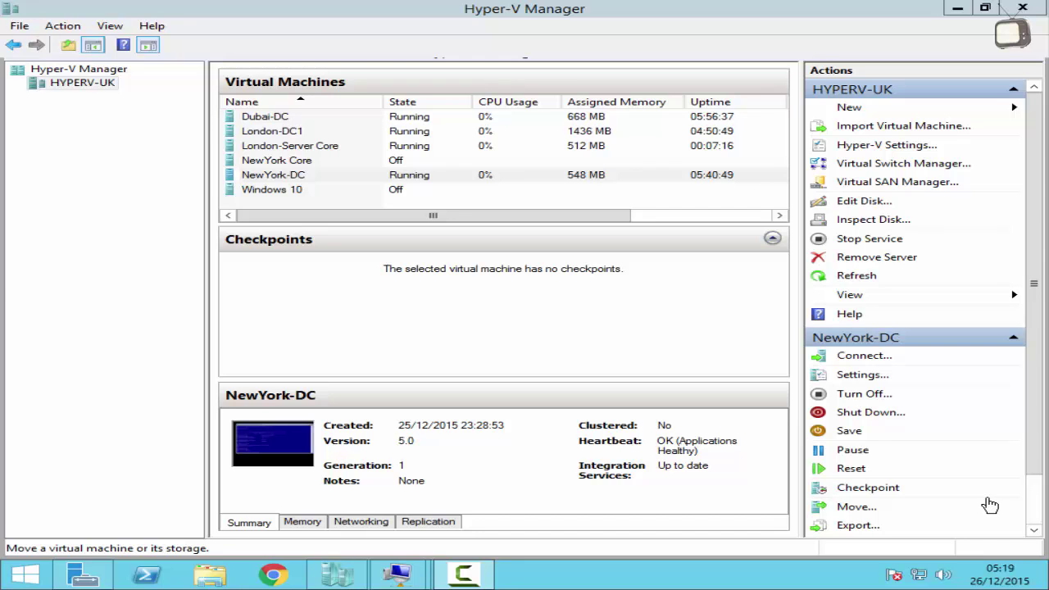
Sign in to the London-Server Core console as Administrator and launch sconfig.
mouse_move(407, 574)
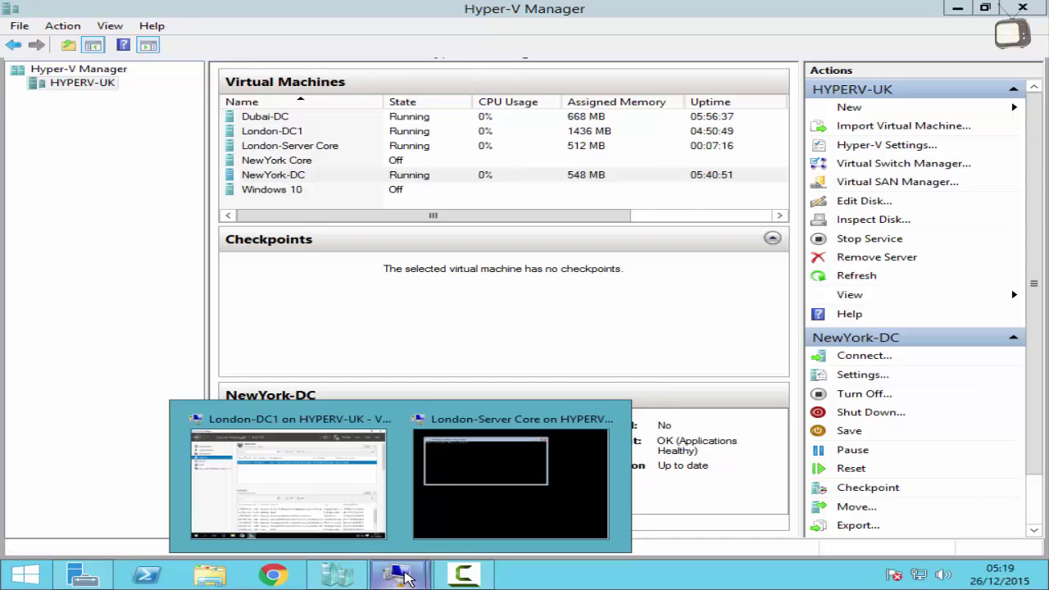
left_click(459, 479)
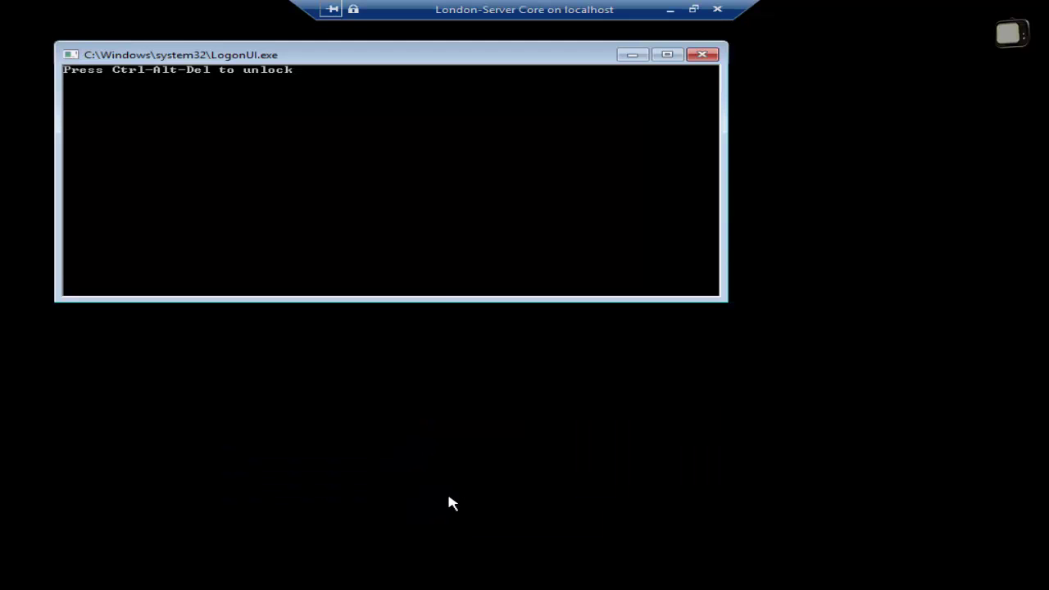
key("ctrl+alt+End")
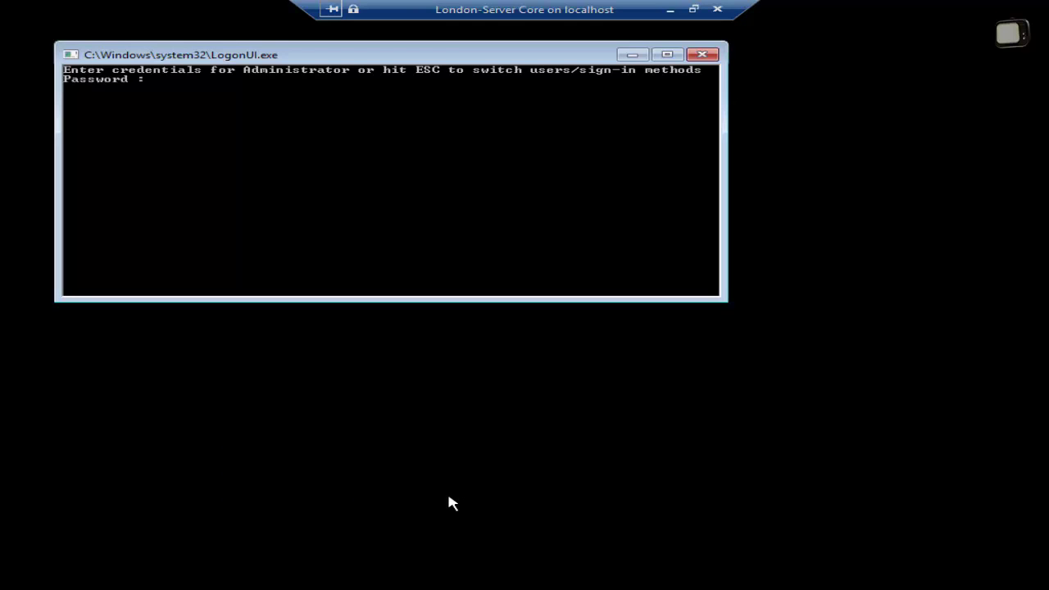
type("Pa$$w0rd")
key("Return")
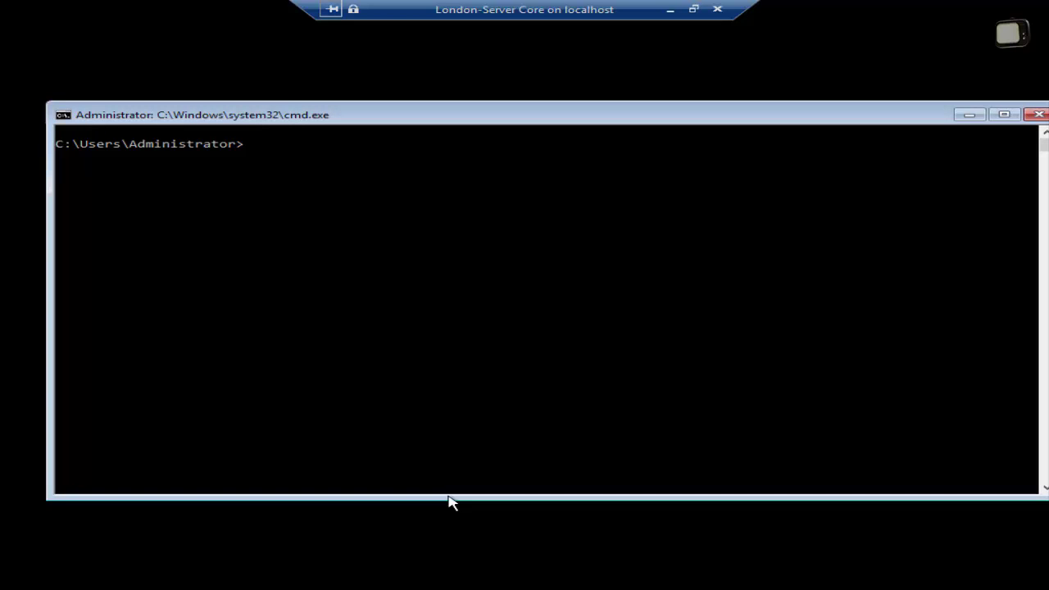
type("sconfig")
key("Return")
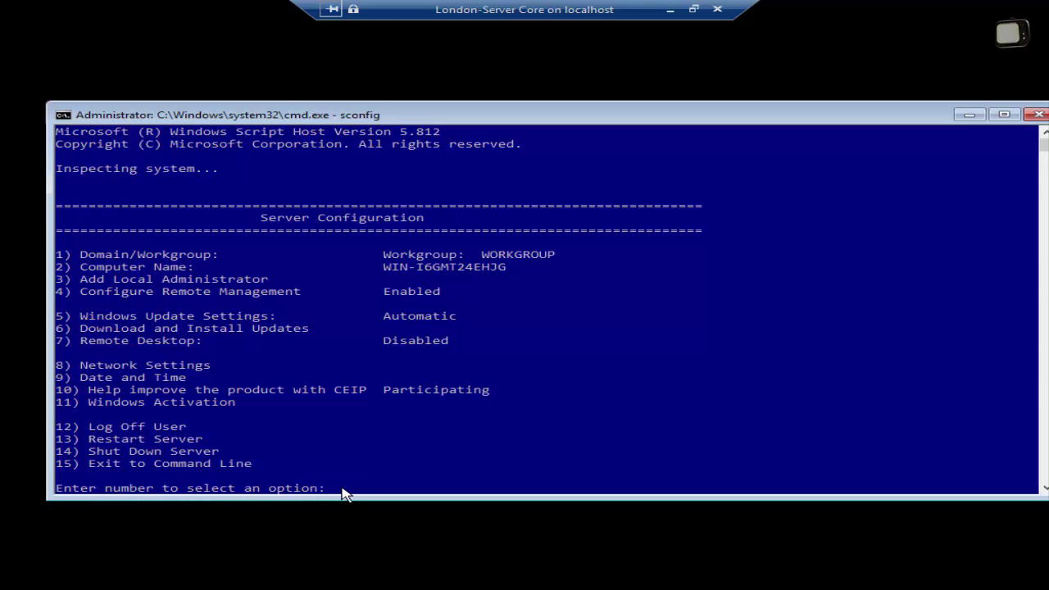
Use sconfig option 1 to join the systemrecipes.com domain, authorized by a domain user account.
type("1")
key("Return")
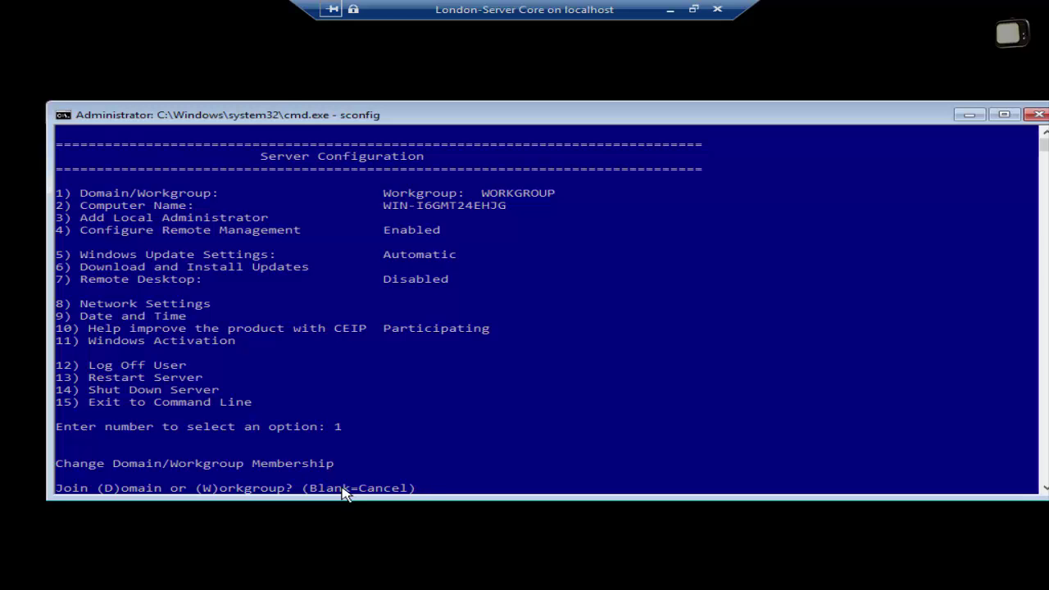
type("d")
key("Return")
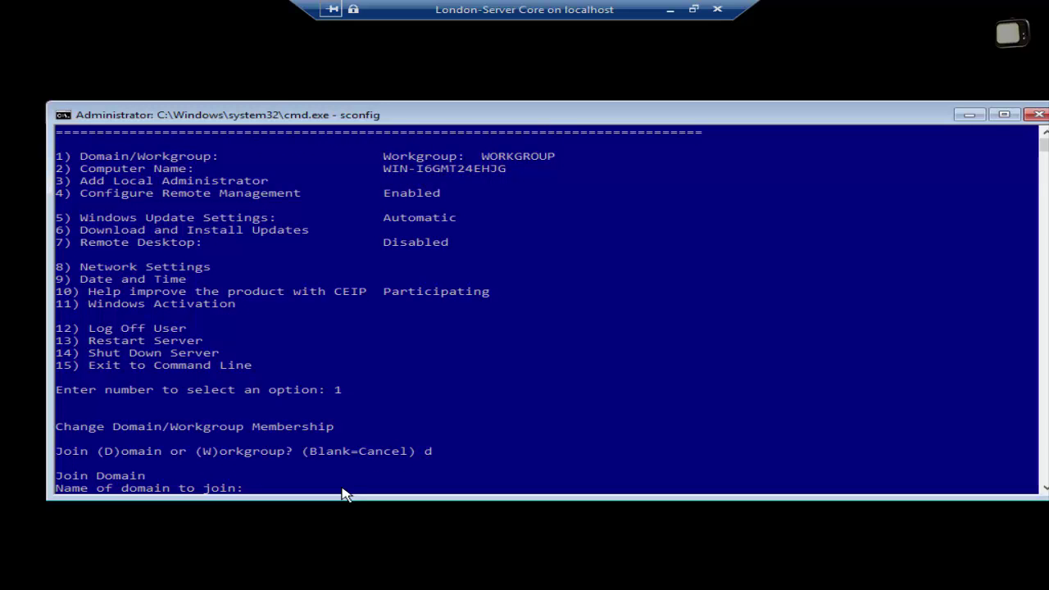
type("systemrecipes.com")
key("Return")
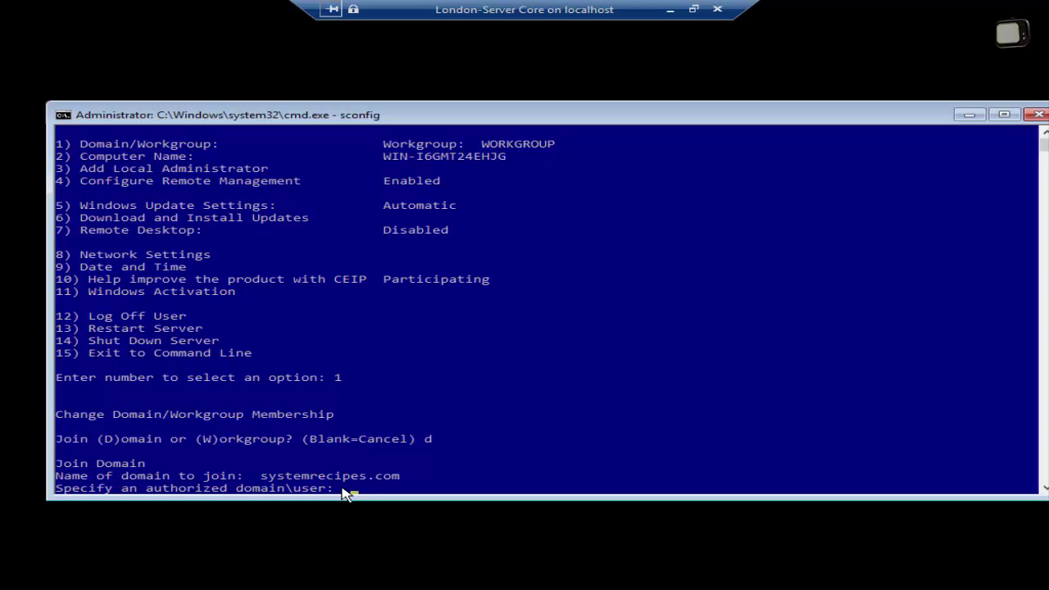
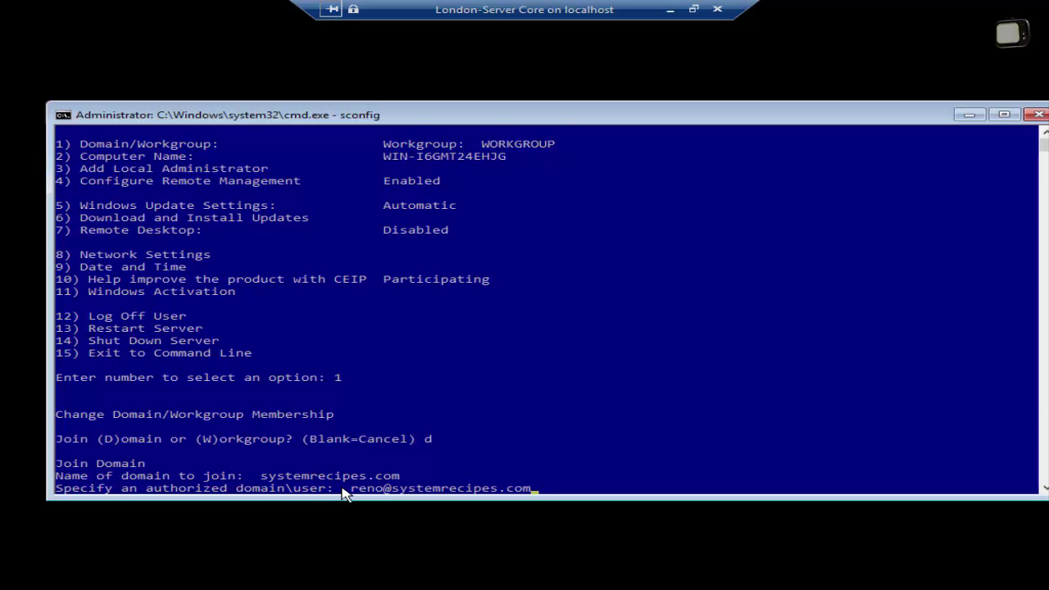
key("Return")
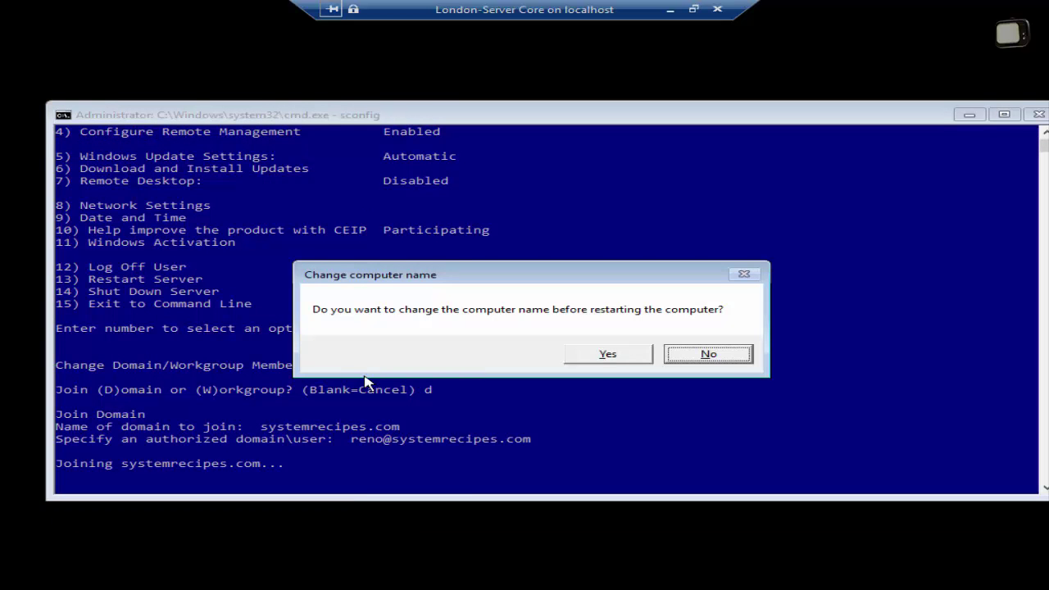
Rename the computer to SVR-Core, authorizing the change with the domain user and password.
left_click(606, 355)
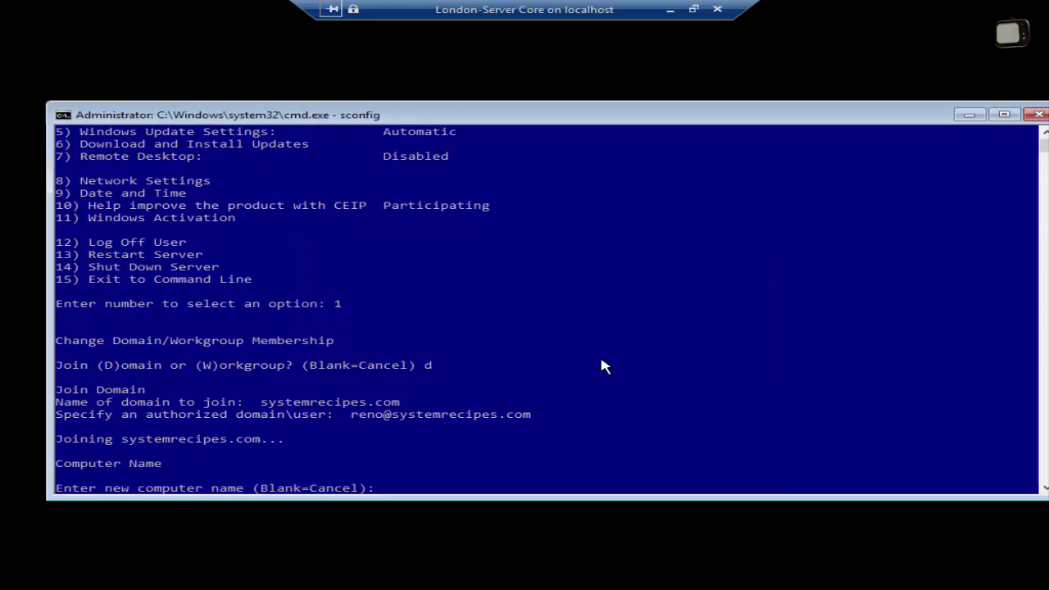
type("SVR-Core")
key("Return")
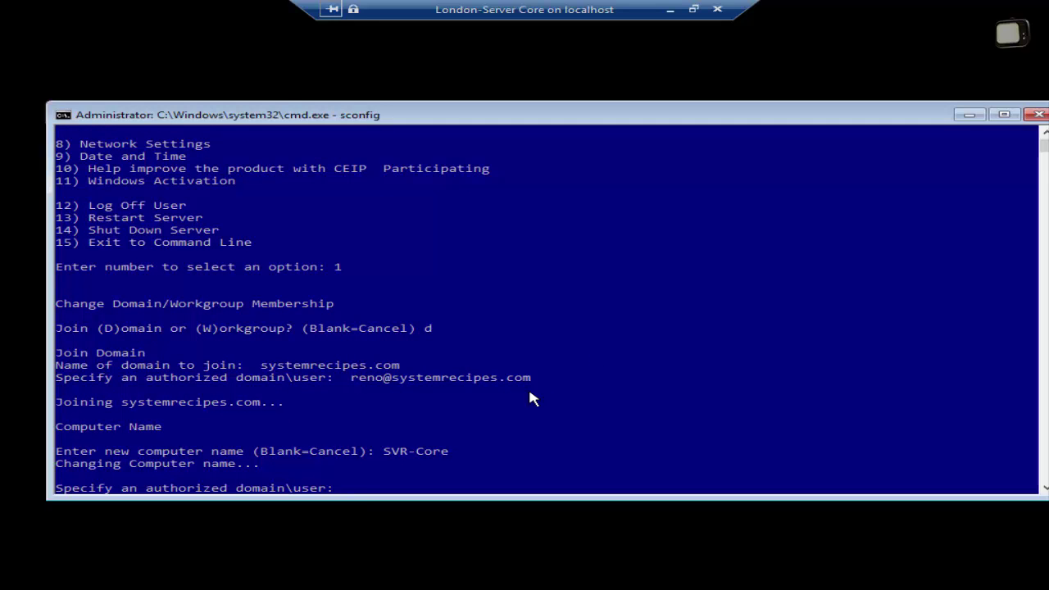
key("Return")
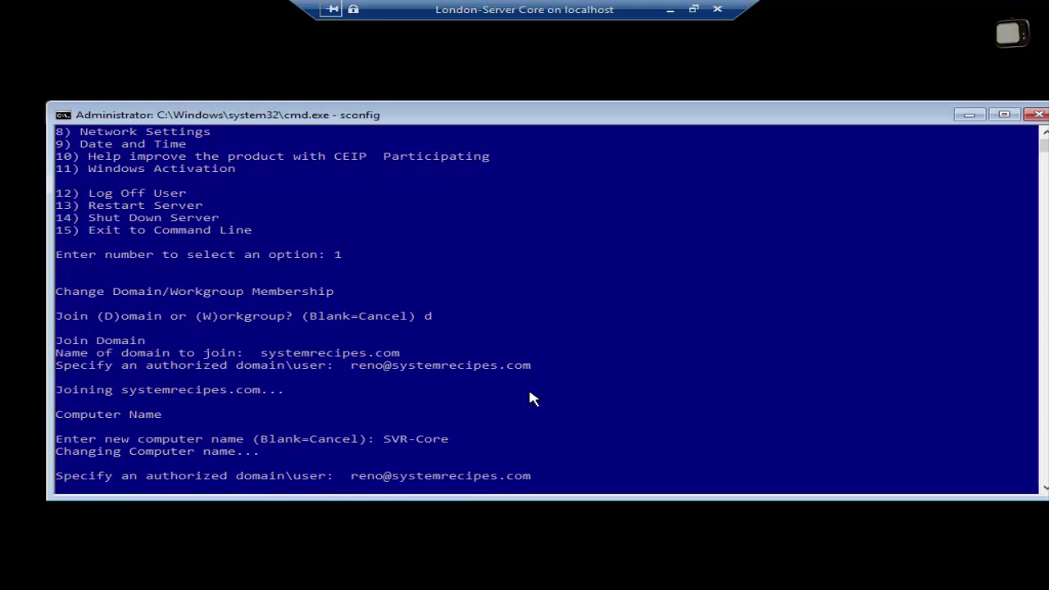
key("Return")
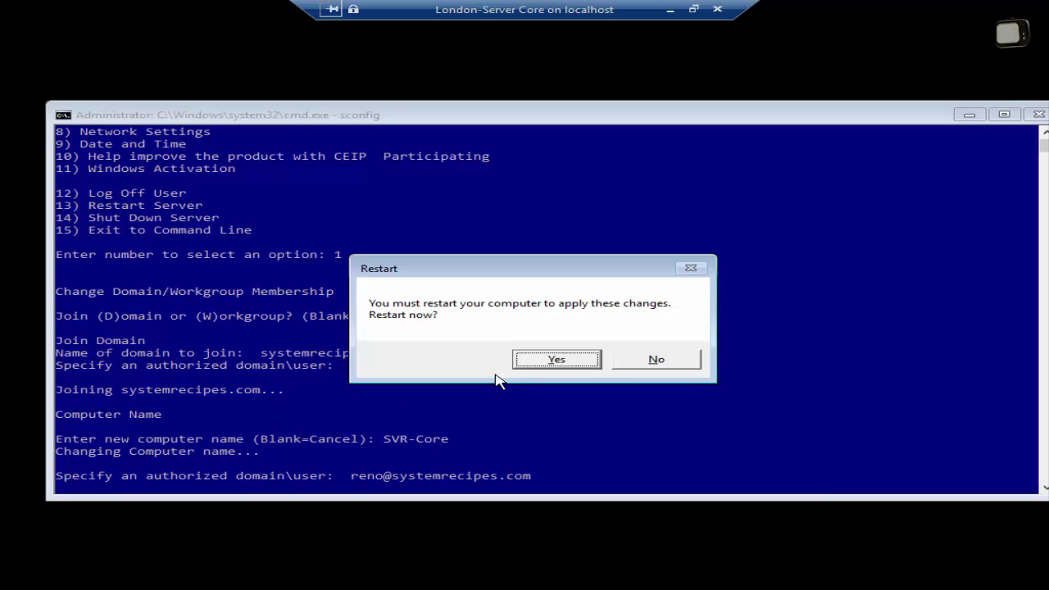
Restart the server, sign in as Other user with the domain account, and minimize the console.
left_click(542, 364)
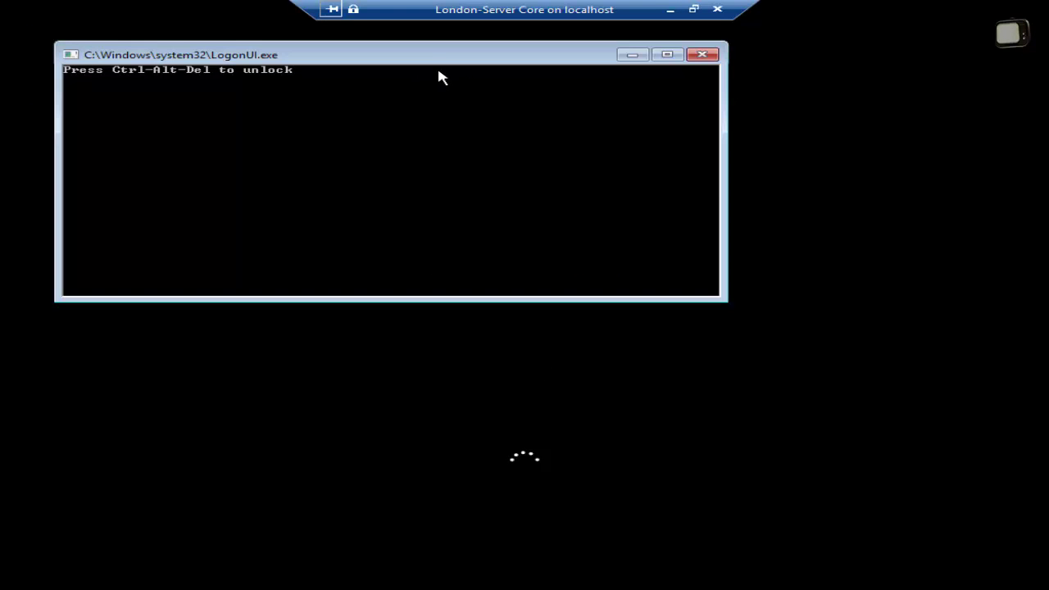
key("ctrl+alt+End")
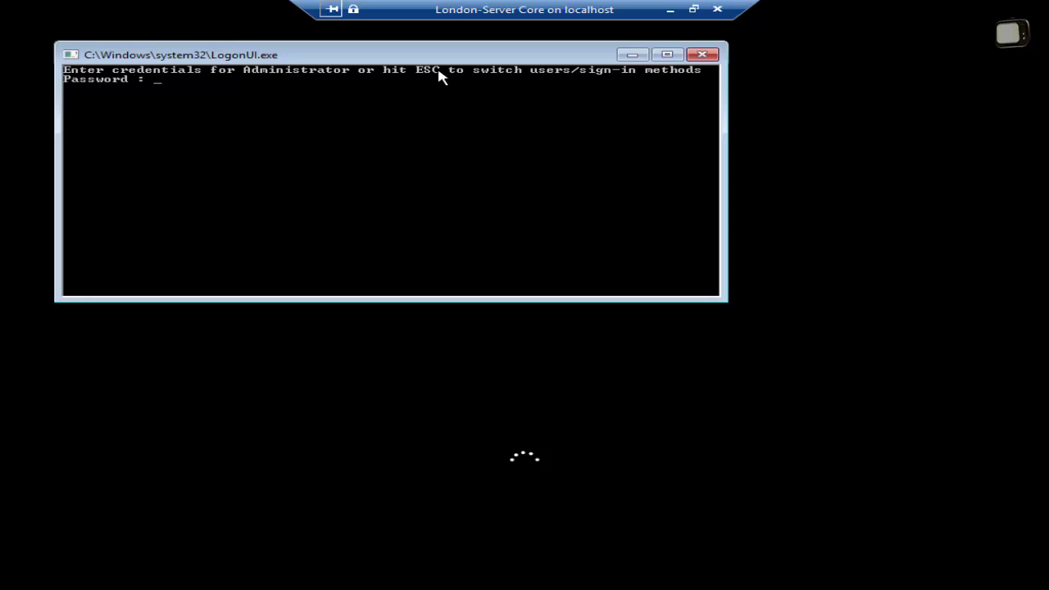
key("Escape")
key("Escape")
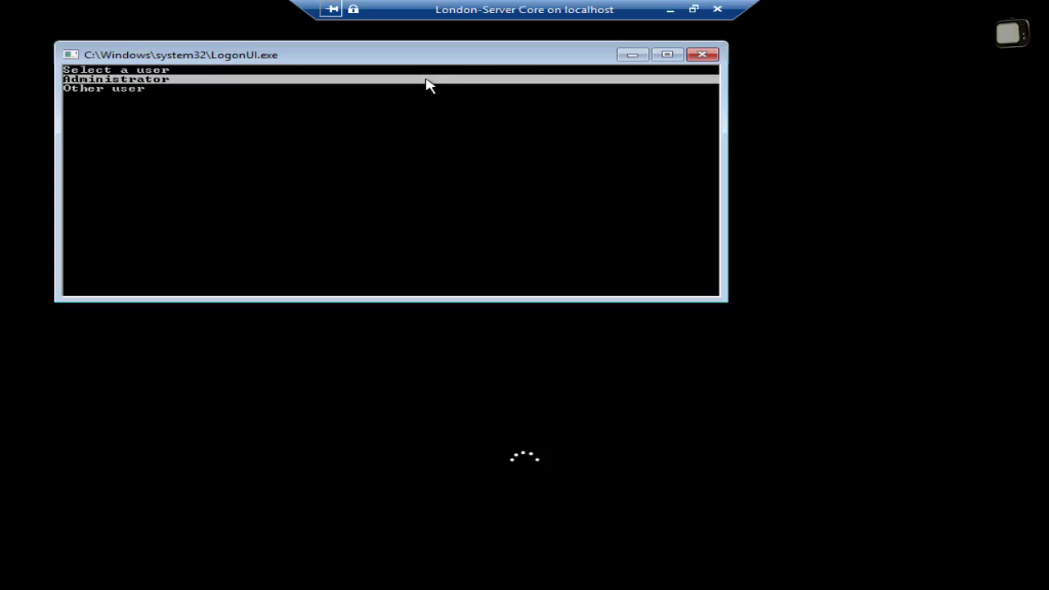
key("Down")
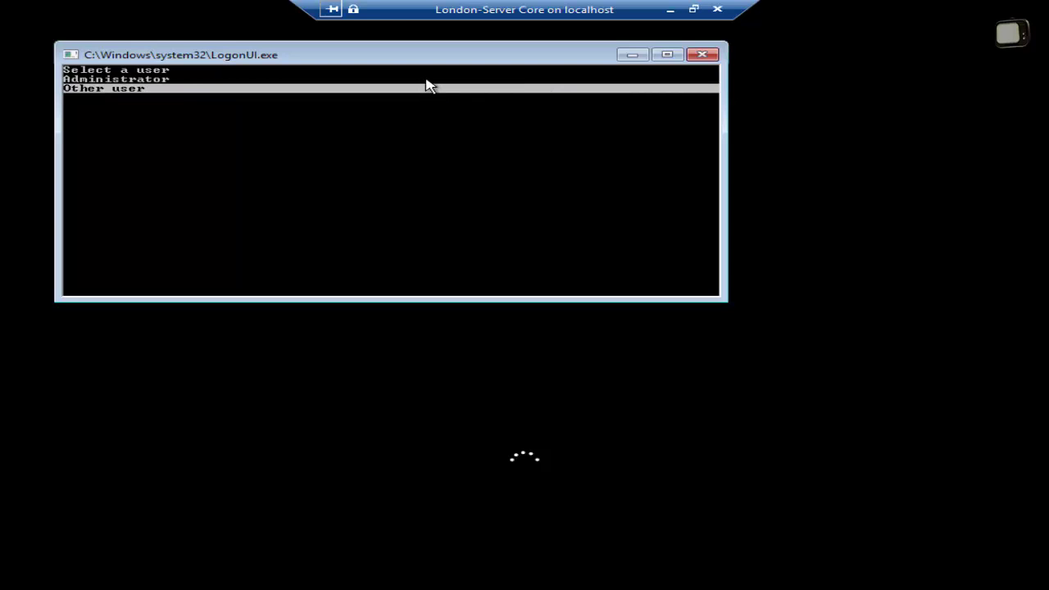
key("Return")
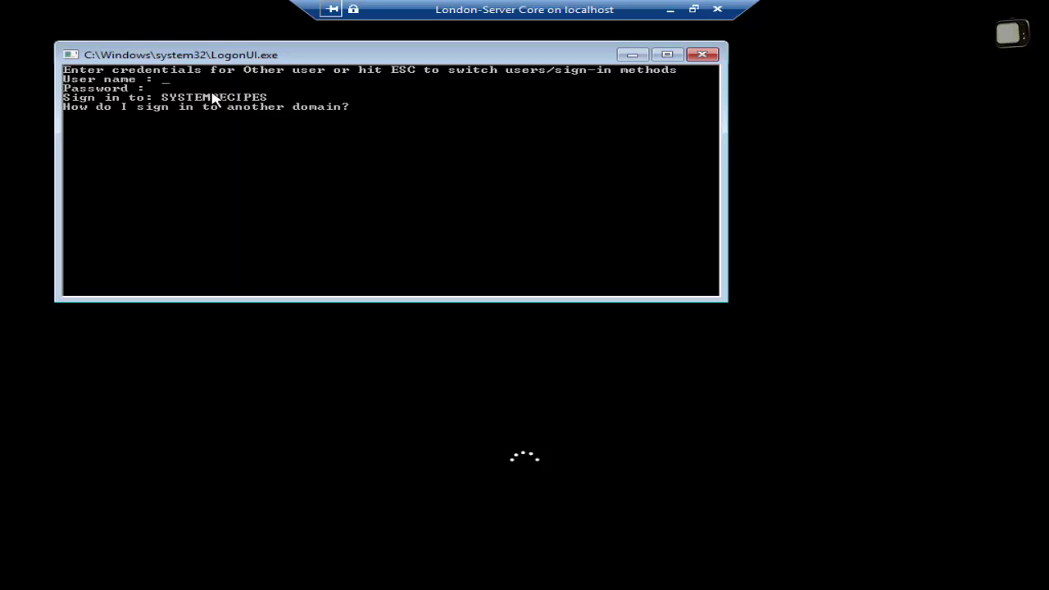
type("reno******")
key("Return")
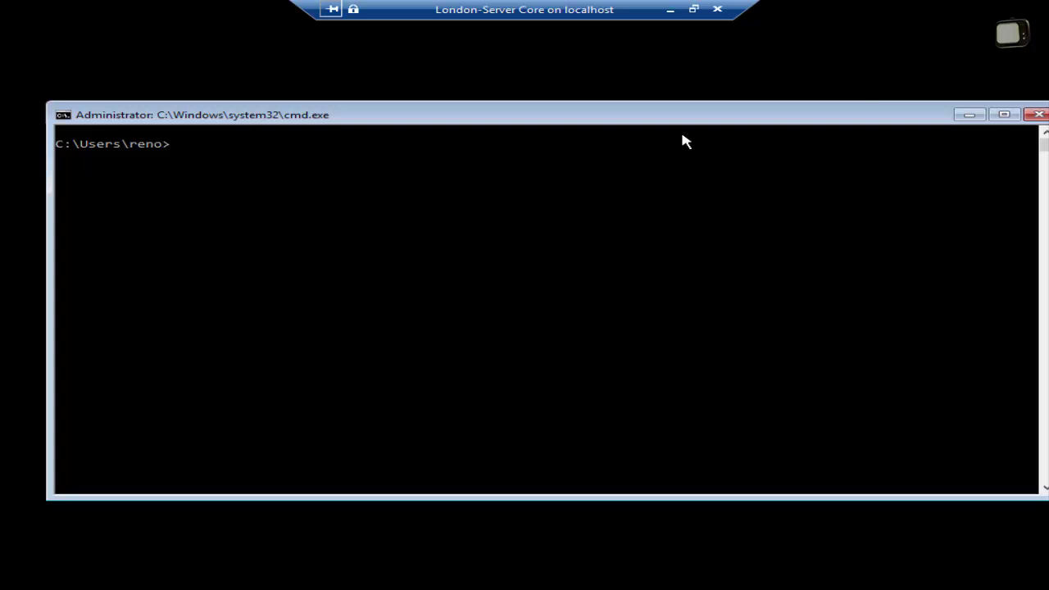
left_click(670, 15)
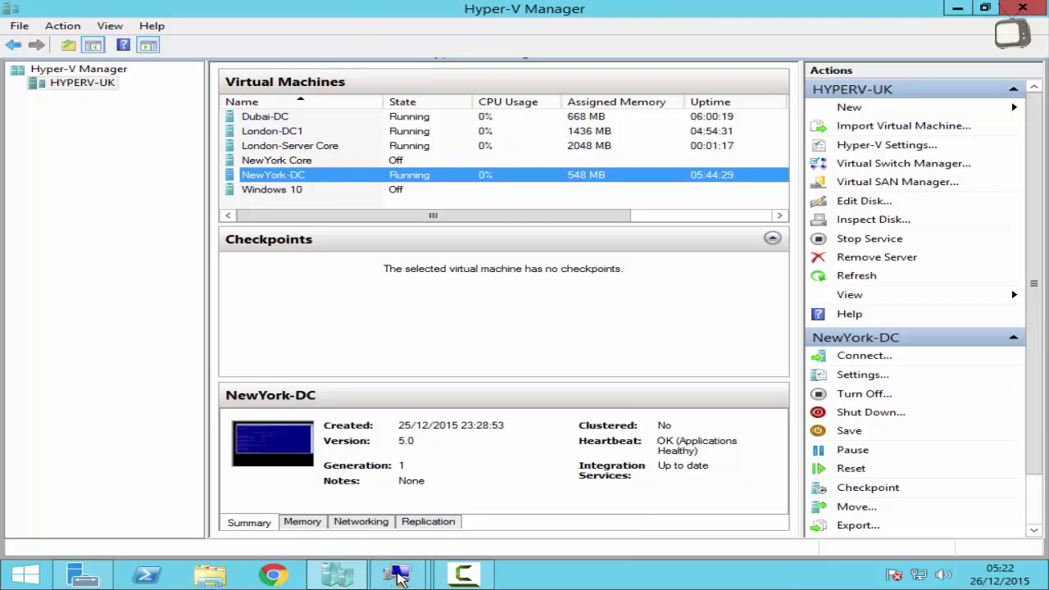
In the London-DC1 session, launch Active Directory Users and Computers from the LONDON-DC server's menu.
mouse_move(402, 578)
left_click(320, 496)
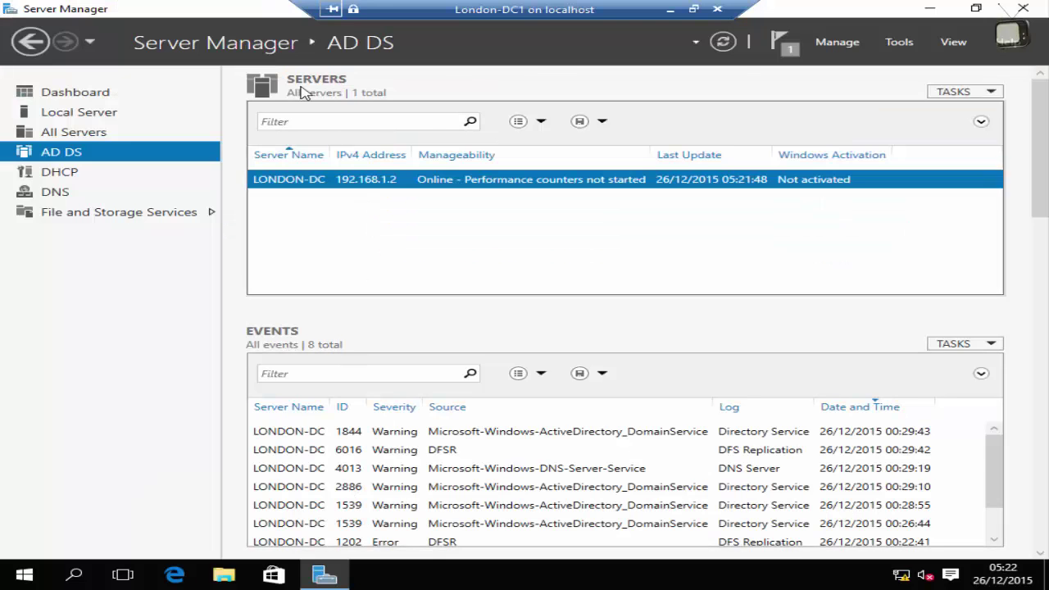
right_click(392, 182)
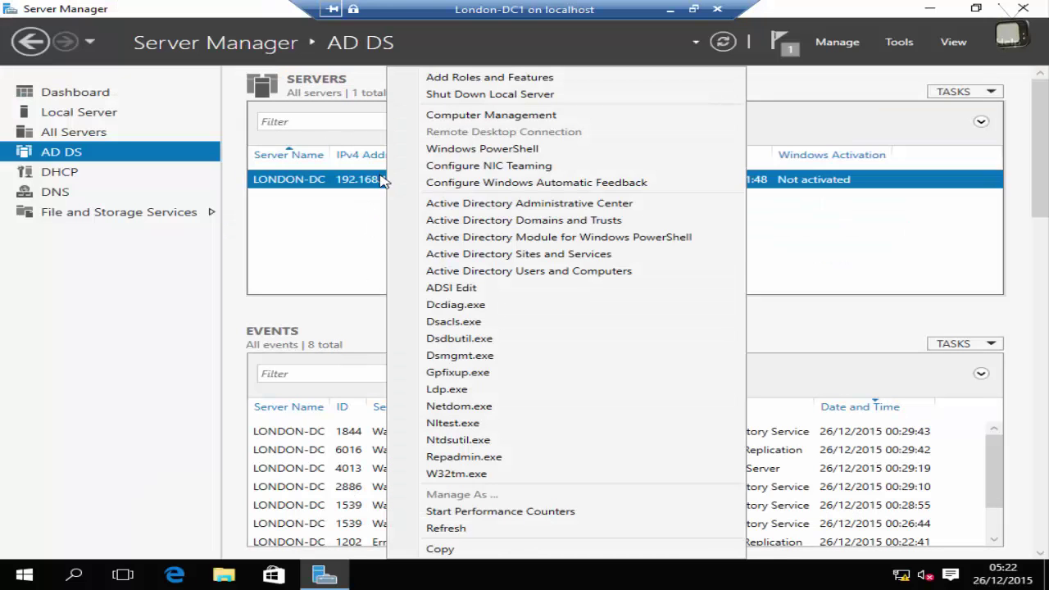
left_click(509, 272)
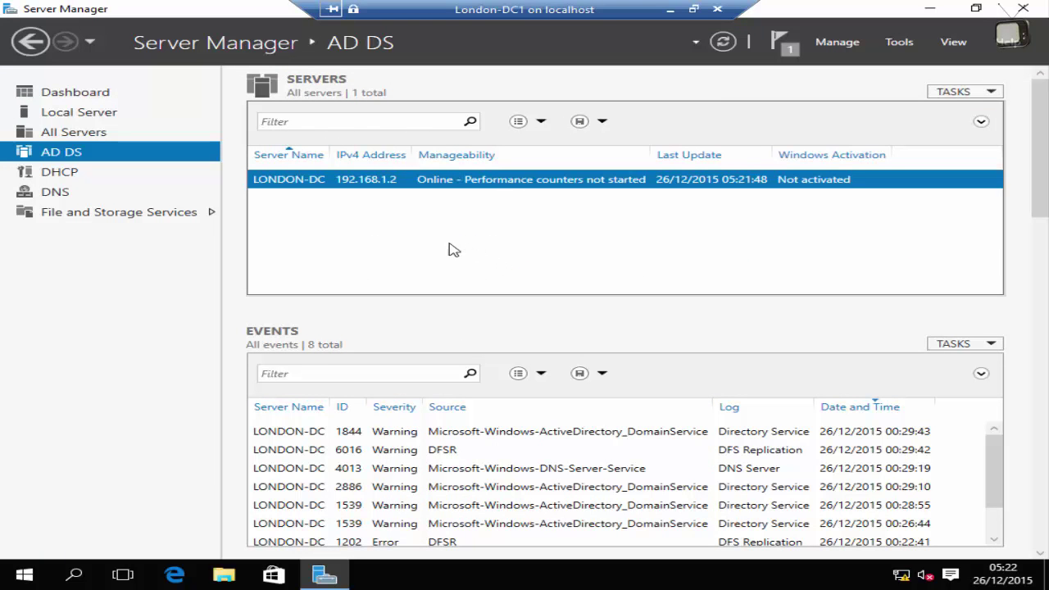